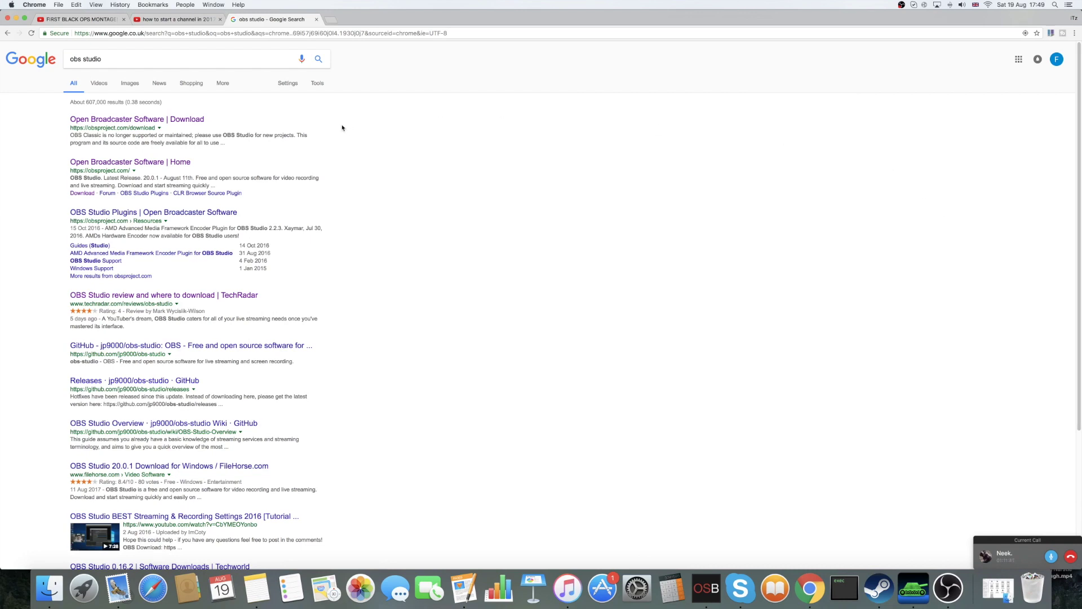
- Open the 'Open Broadcaster Software | Home' result from the obs studio search
{"action": "left_click", "coordinate": [139, 59]}
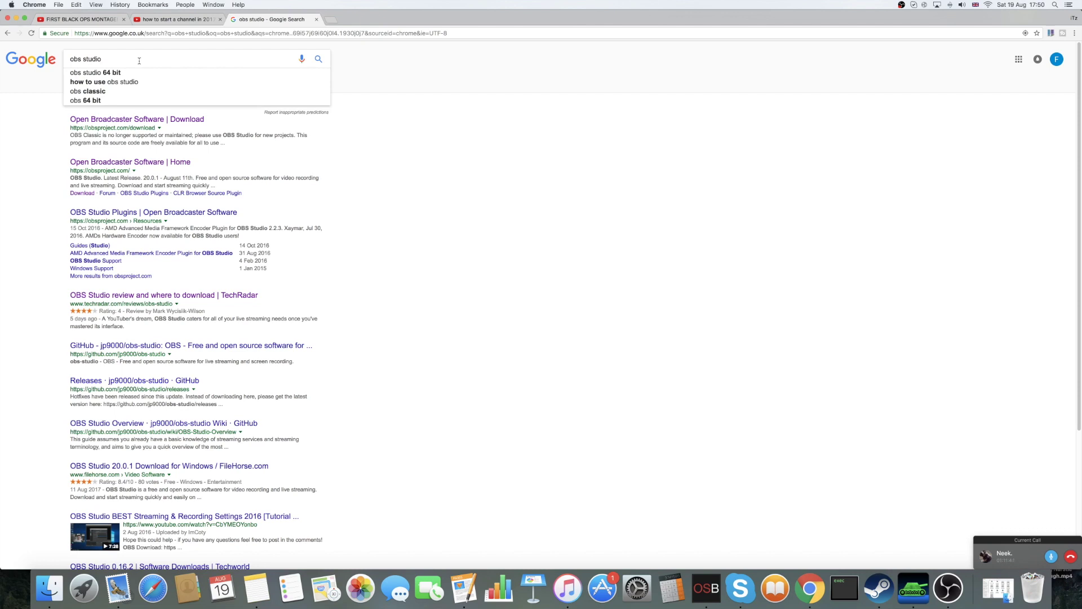
{"action": "left_click", "coordinate": [154, 162]}
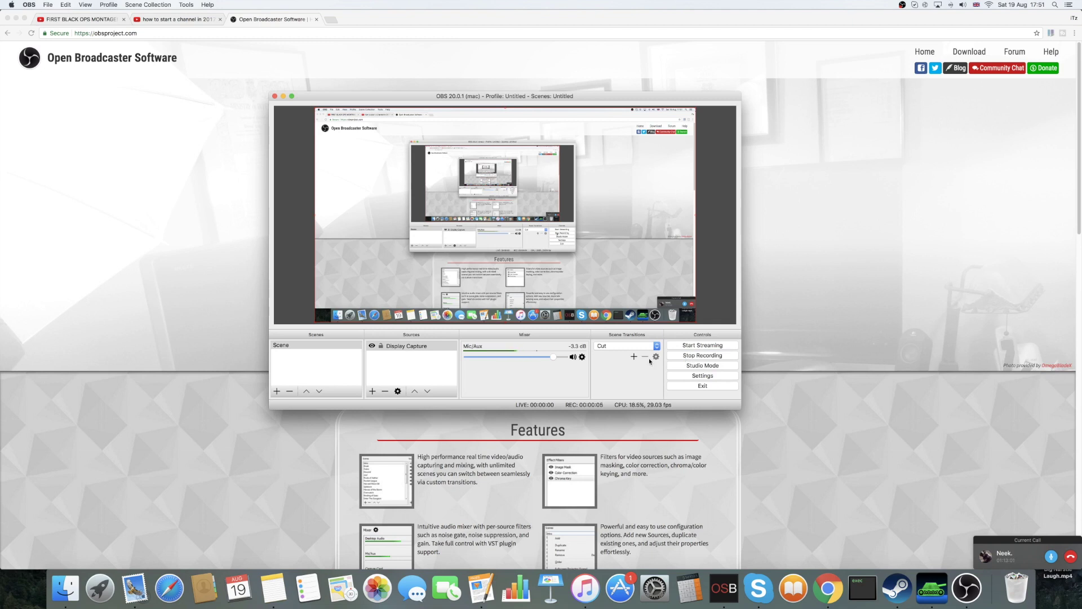
- Browse the add-source list without adding anything, then open OBS Settings
{"action": "left_click", "coordinate": [372, 391]}
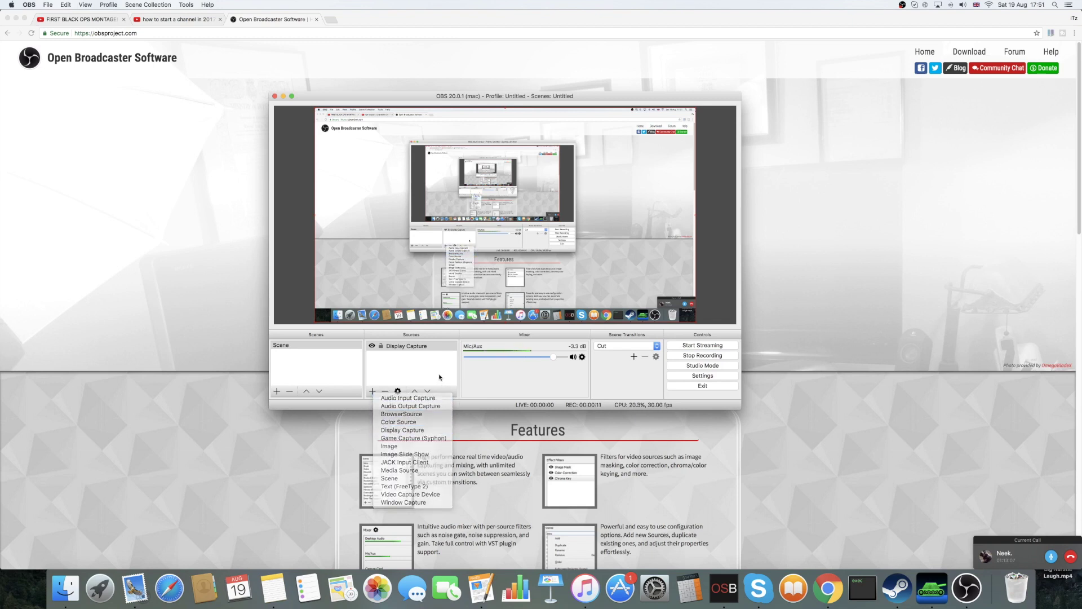
{"action": "left_click", "coordinate": [407, 356]}
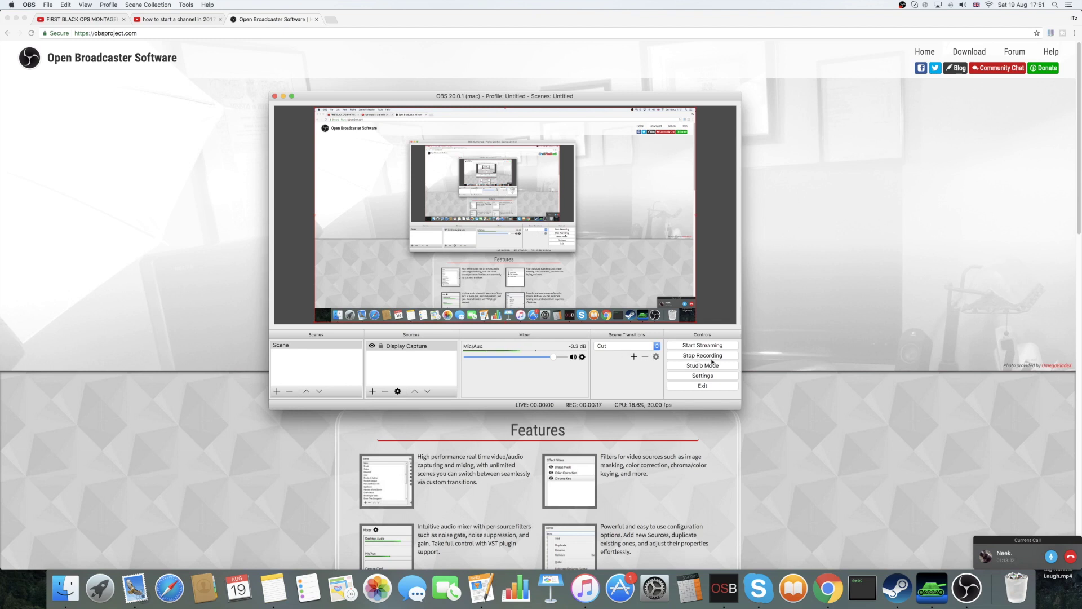
{"action": "left_click", "coordinate": [698, 376]}
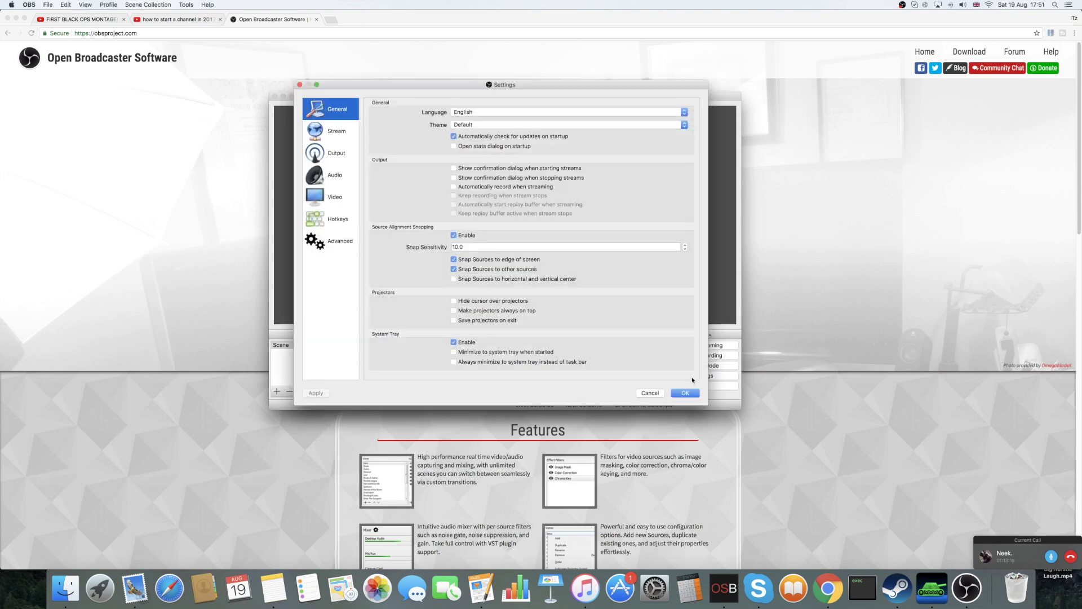
- Assign hotkeys Mute 3, Unmute 8, Start Recording 1, Stop Recording 9, and apply them
{"action": "left_click", "coordinate": [338, 219]}
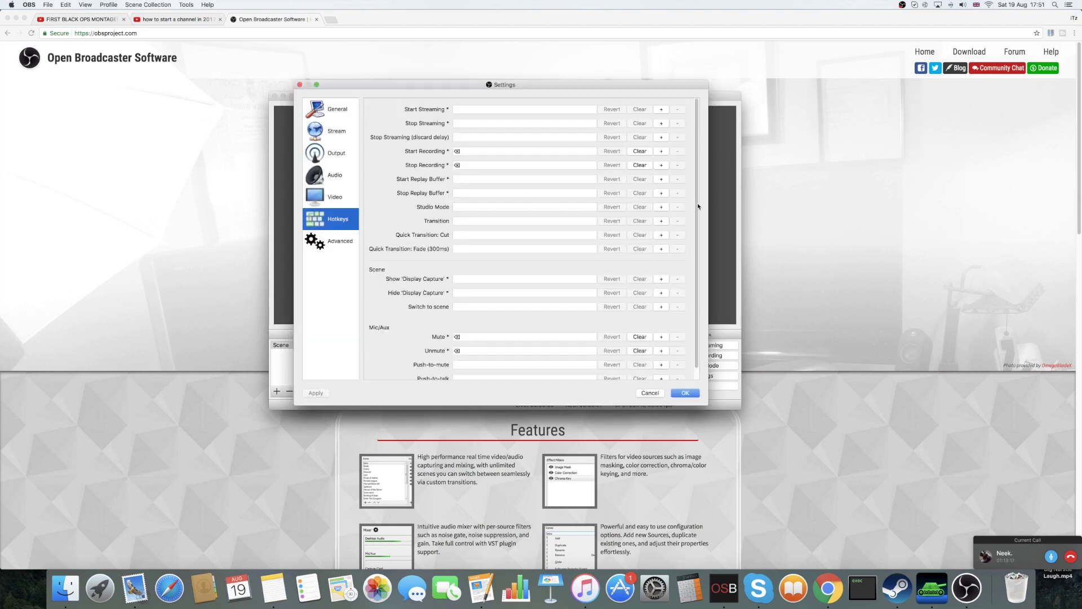
{"action": "scroll", "coordinate": [615, 257], "scroll_direction": "down", "scroll_amount": 2}
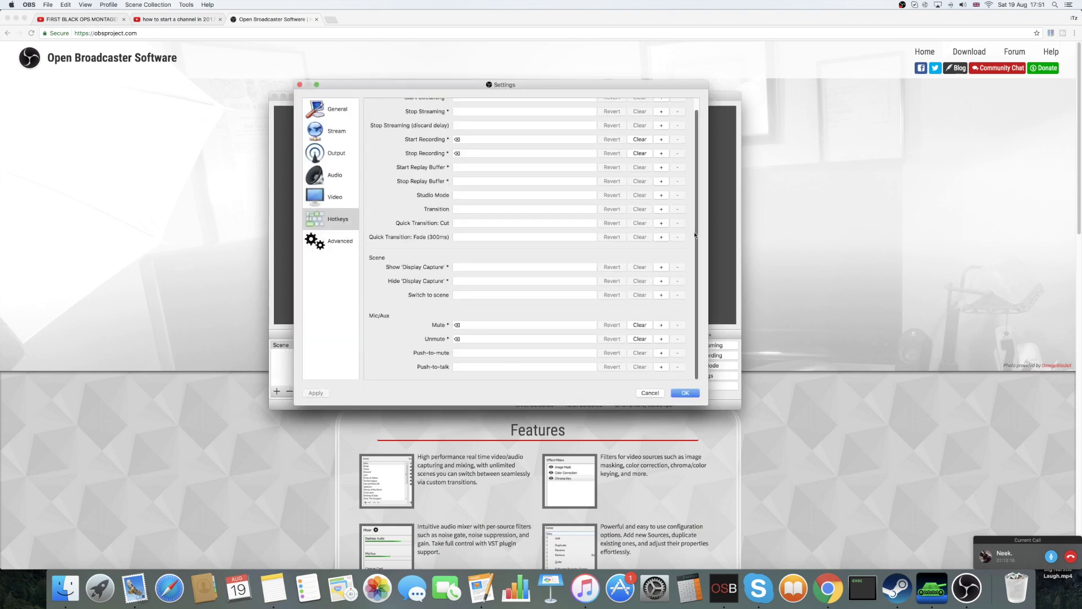
{"action": "left_click", "coordinate": [476, 327]}
{"action": "key", "text": "3"}
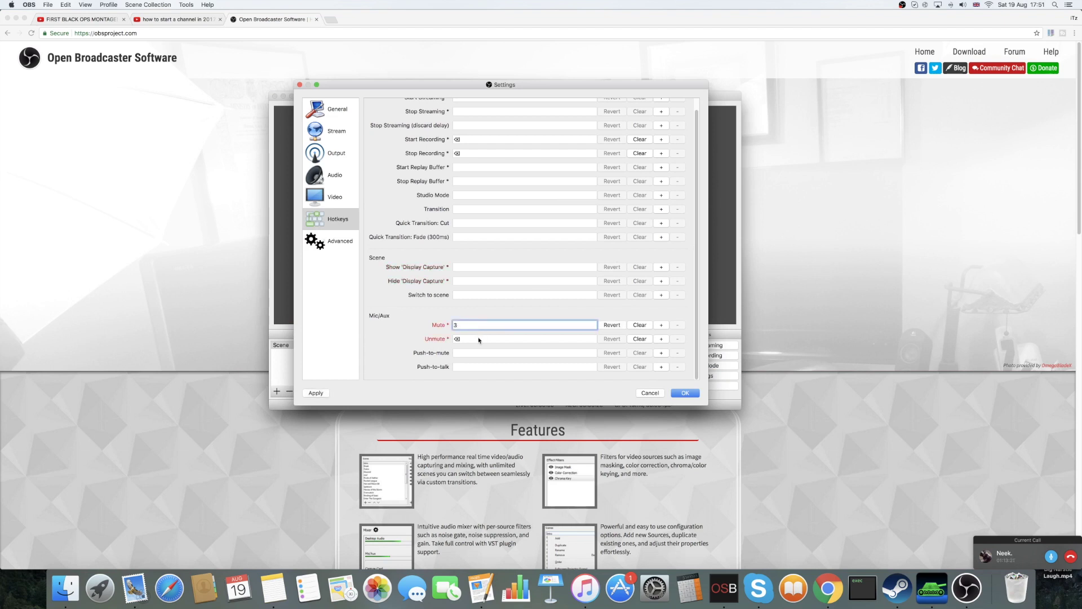
{"action": "left_click", "coordinate": [478, 340]}
{"action": "key", "text": "8"}
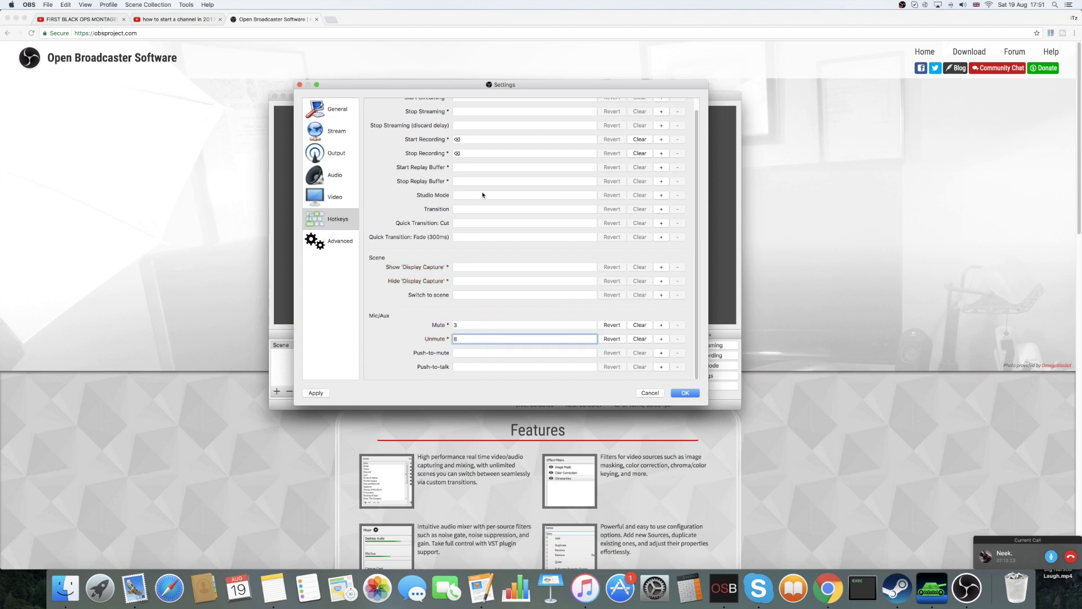
{"action": "left_click", "coordinate": [484, 138]}
{"action": "type", "text": "1"}
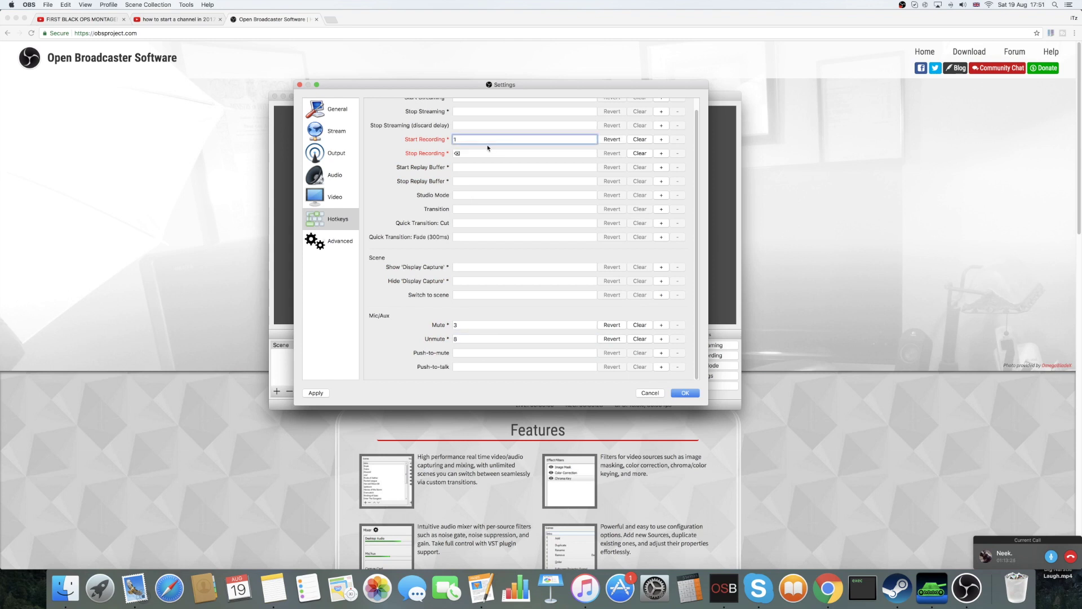
{"action": "left_click", "coordinate": [484, 153]}
{"action": "key", "text": "9"}
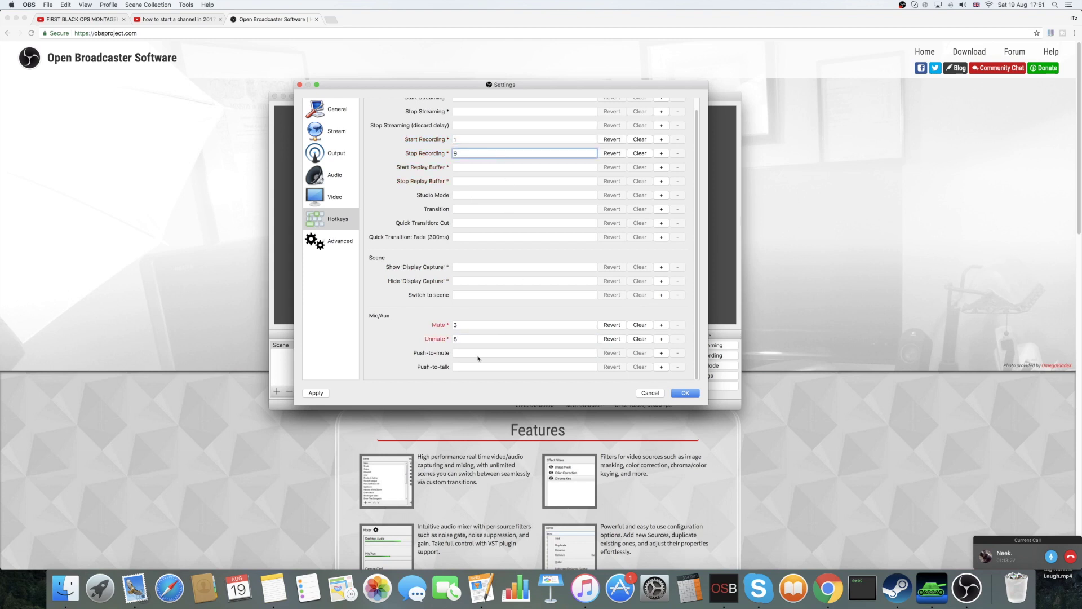
{"action": "left_click", "coordinate": [316, 392]}
{"action": "left_click", "coordinate": [685, 393]}
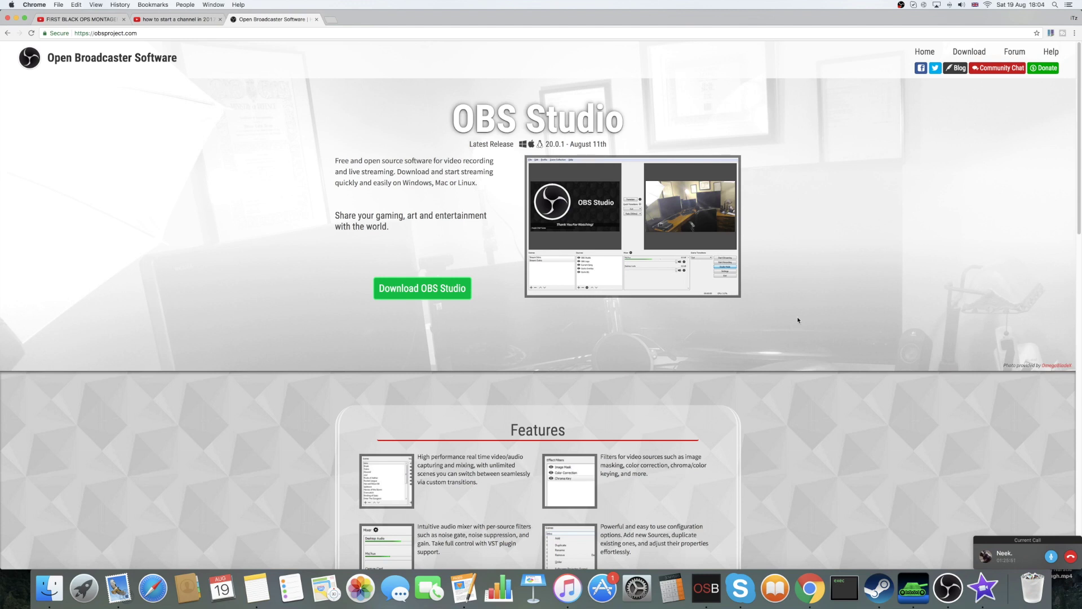
- Open Spotlight to search for iMovie
{"action": "left_click", "coordinate": [1055, 4]}
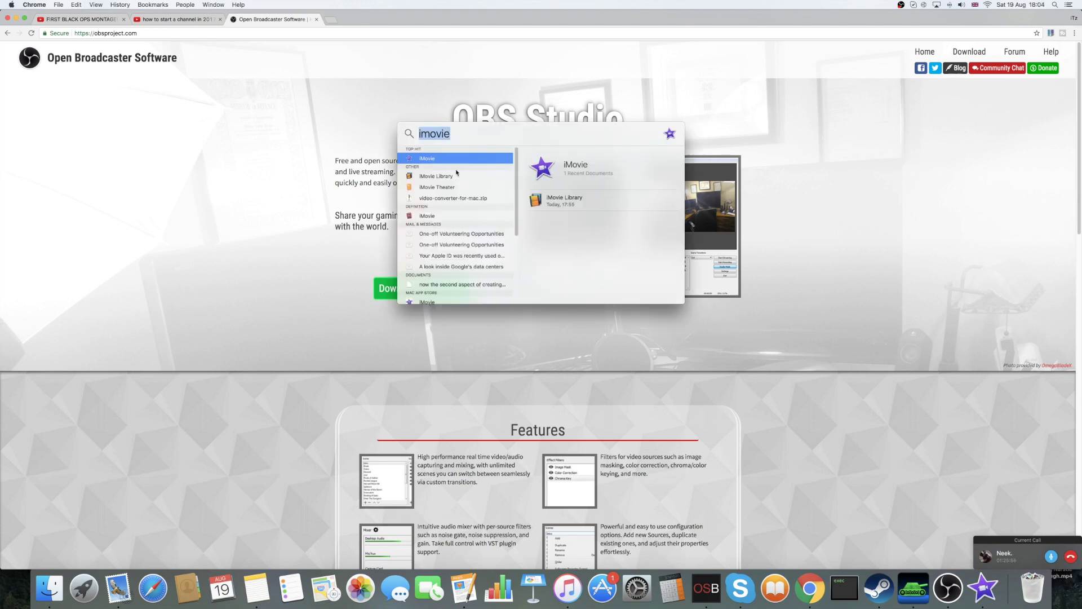
{"action": "left_click", "coordinate": [458, 133]}
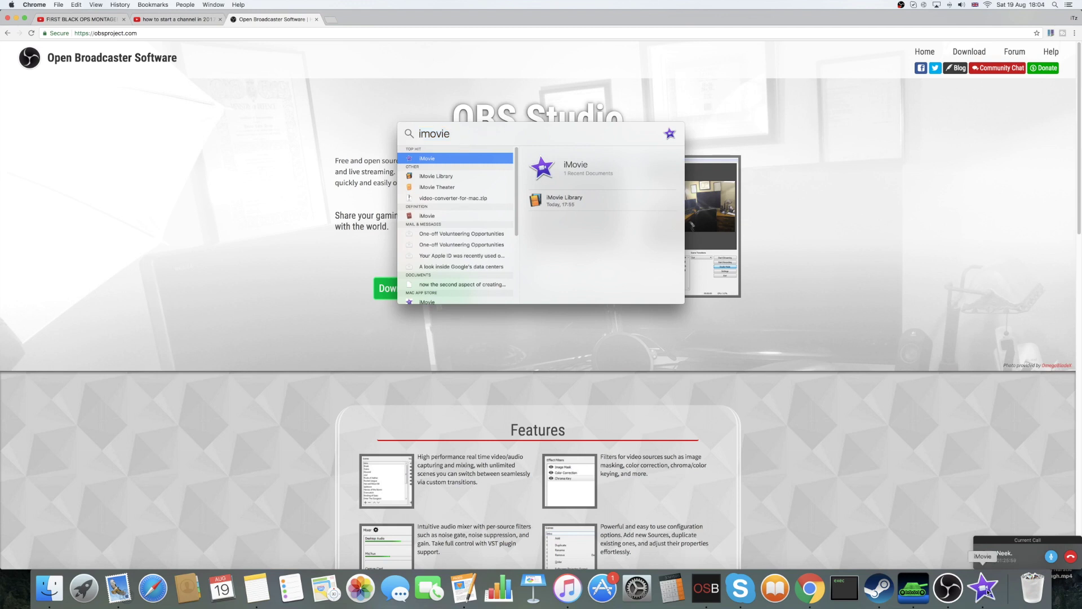
{"action": "key", "text": "Return"}
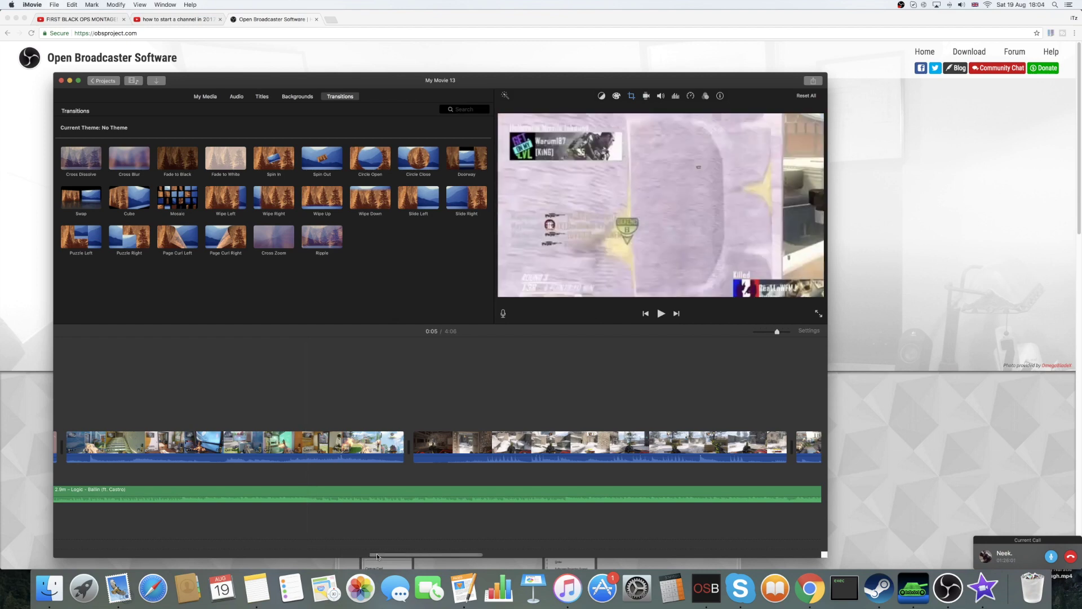
{"action": "scroll", "coordinate": [300, 547], "scroll_direction": "left", "scroll_amount": 5}
{"action": "scroll", "coordinate": [296, 548], "scroll_direction": "left", "scroll_amount": 5}
{"action": "scroll", "coordinate": [292, 549], "scroll_direction": "left", "scroll_amount": 5}
{"action": "scroll", "coordinate": [288, 551], "scroll_direction": "right", "scroll_amount": 5}
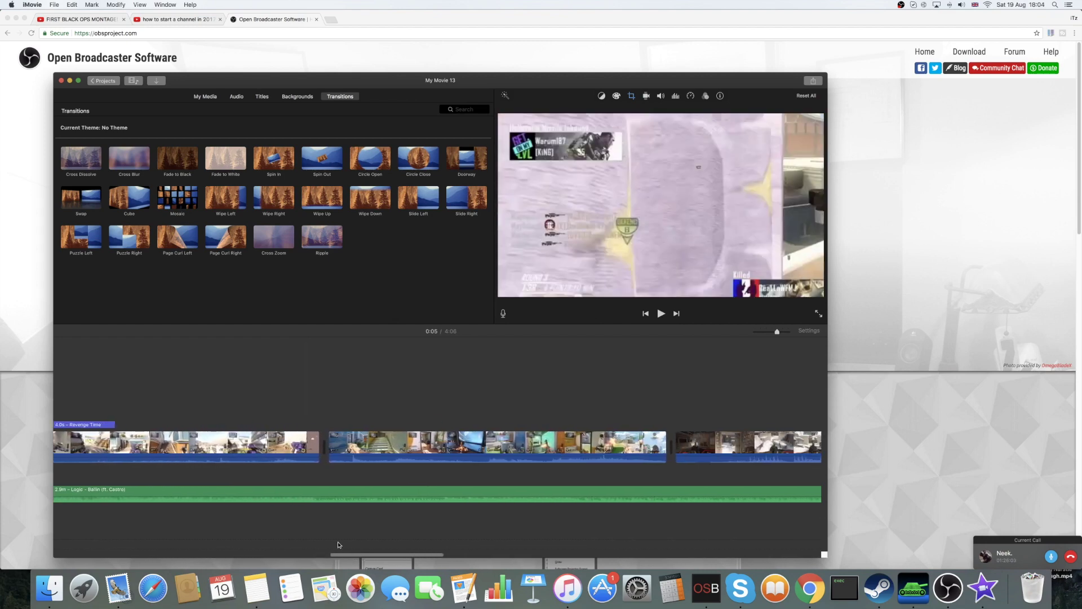
{"action": "scroll", "coordinate": [371, 546], "scroll_direction": "right", "scroll_amount": 5}
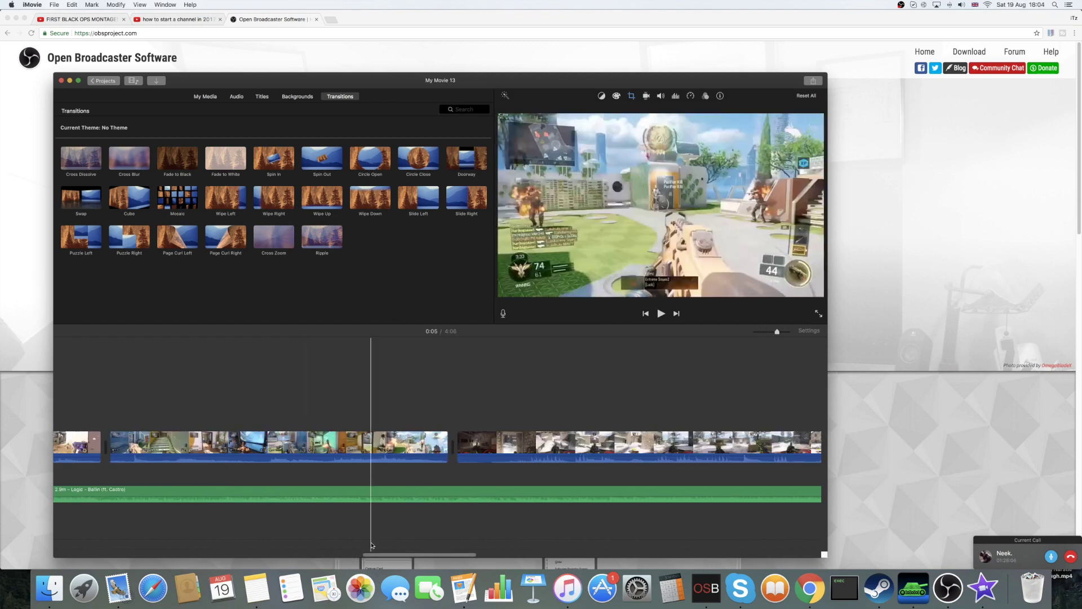
{"action": "scroll", "coordinate": [385, 548], "scroll_direction": "left", "scroll_amount": 3}
{"action": "scroll", "coordinate": [356, 548], "scroll_direction": "left", "scroll_amount": 5}
{"action": "scroll", "coordinate": [330, 548], "scroll_direction": "left", "scroll_amount": 5}
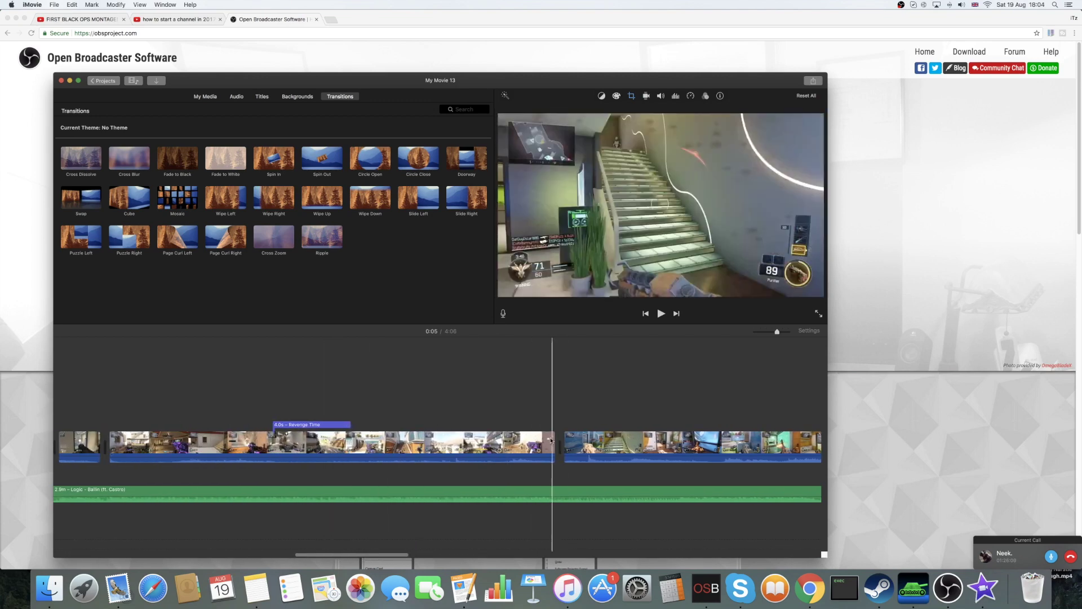
{"action": "scroll", "coordinate": [373, 548], "scroll_direction": "right", "scroll_amount": 3}
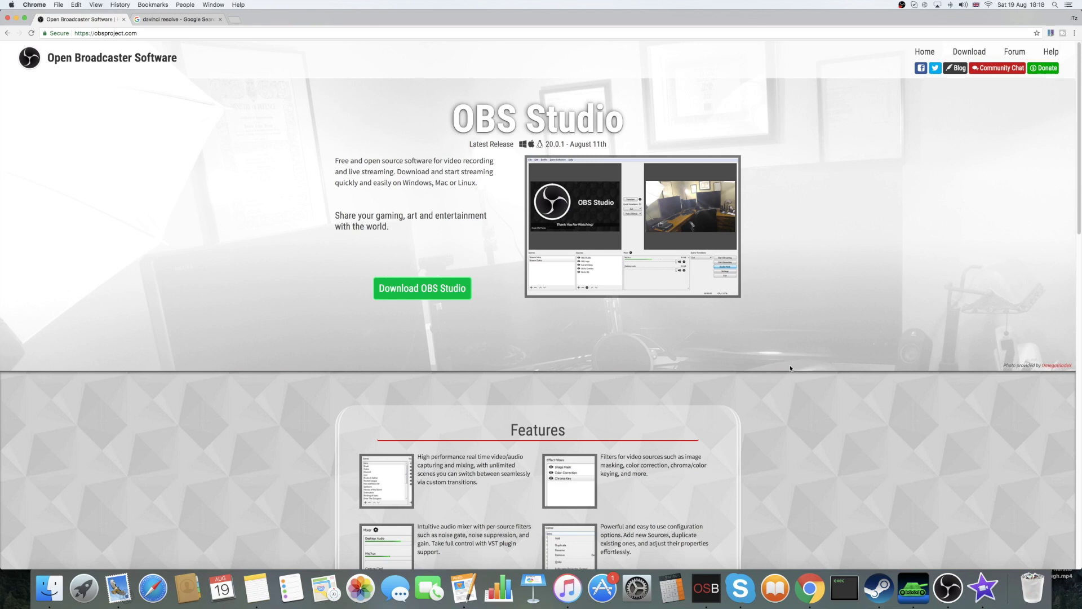
- Go from the DaVinci Resolve 14 page to the 12.5.6 Studio Windows download form
{"action": "left_click", "coordinate": [178, 19]}
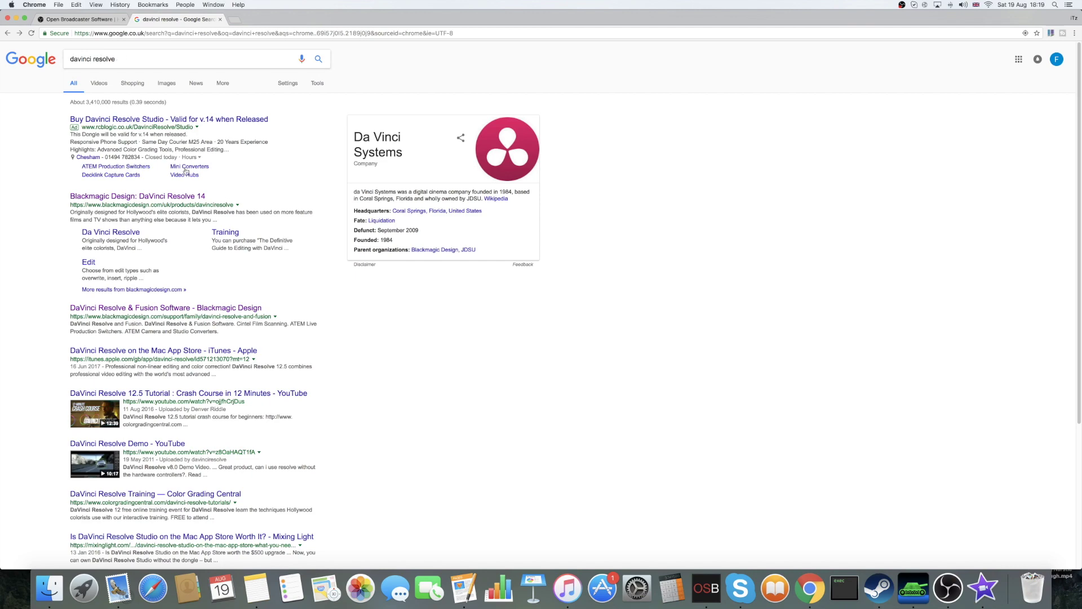
{"action": "left_click", "coordinate": [197, 197]}
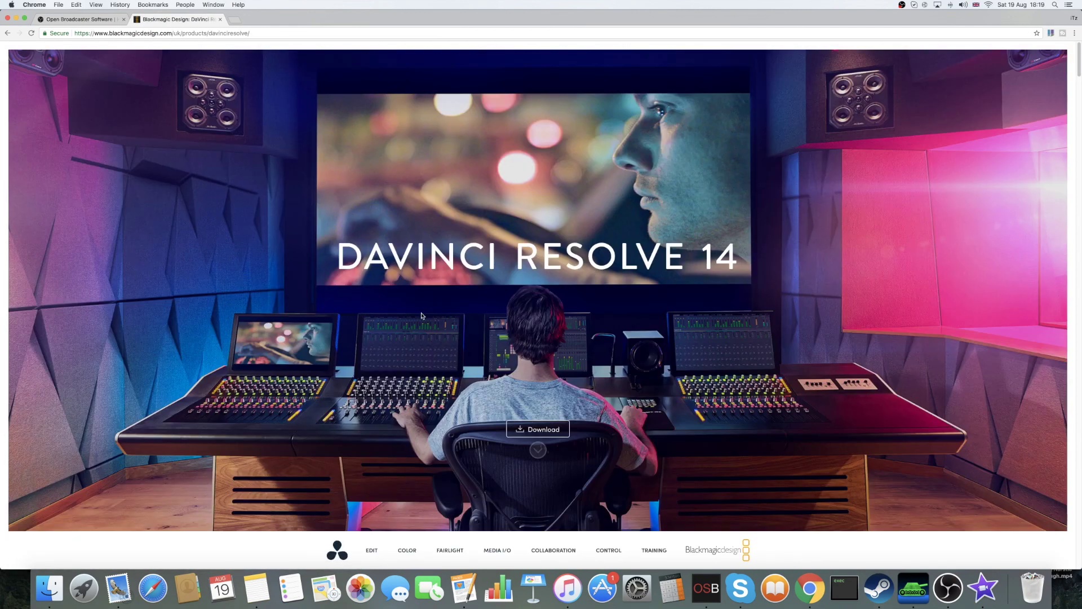
{"action": "left_click", "coordinate": [536, 431]}
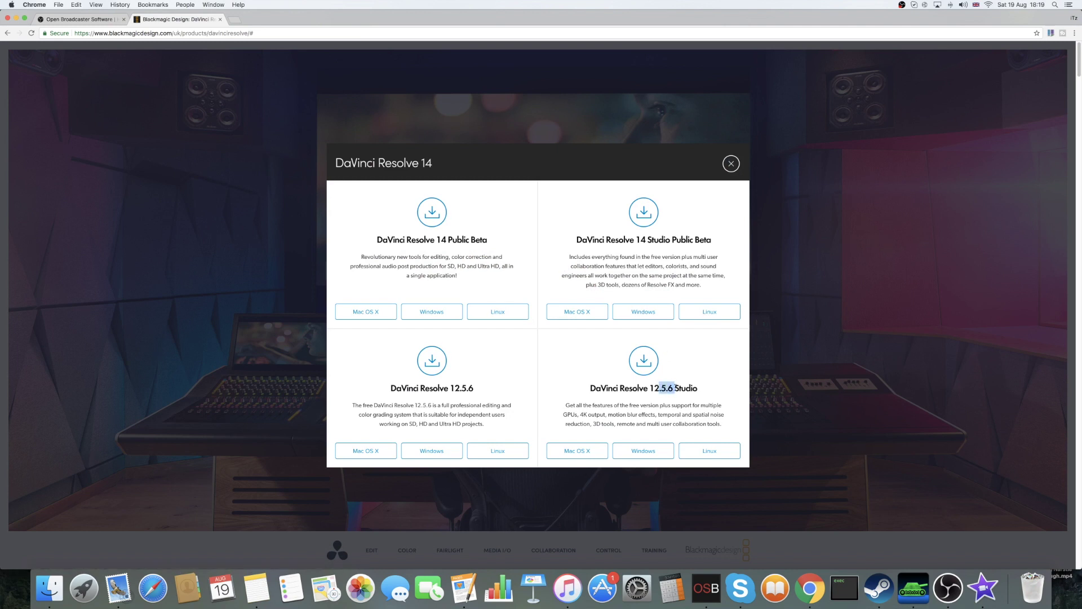
{"action": "left_click_drag", "start_coordinate": [657, 387], "coordinate": [699, 386]}
{"action": "left_click", "coordinate": [450, 383]}
{"action": "left_click", "coordinate": [638, 452]}
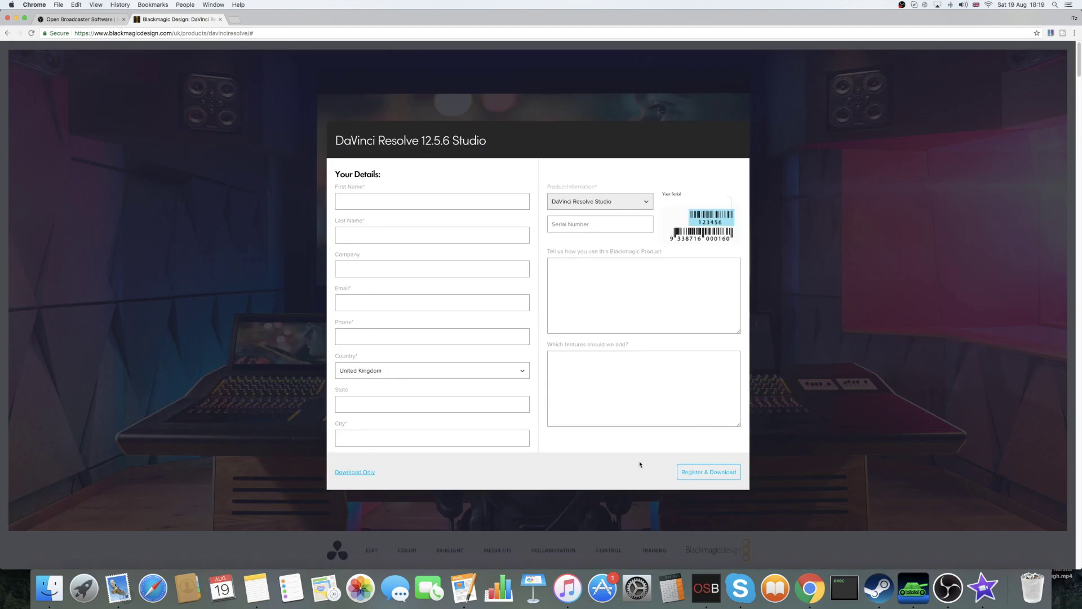
- Enter filler text in the First Name, Email and Phone fields of the form
{"action": "left_click", "coordinate": [367, 196]}
{"action": "type", "text": "kucxyghkv"}
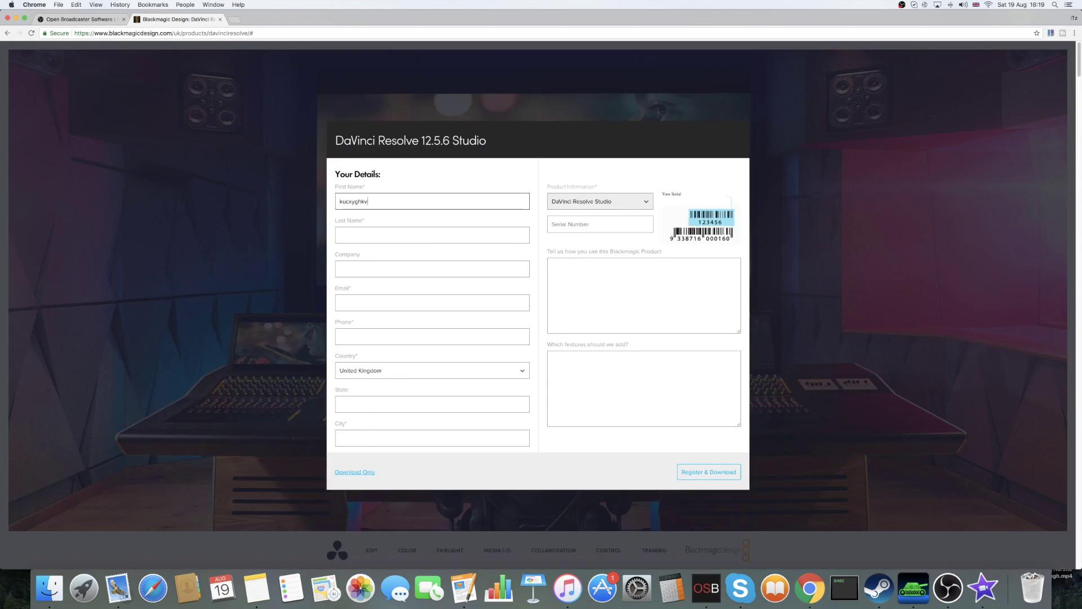
{"action": "left_click", "coordinate": [386, 305]}
{"action": "type", "text": "hteds"}
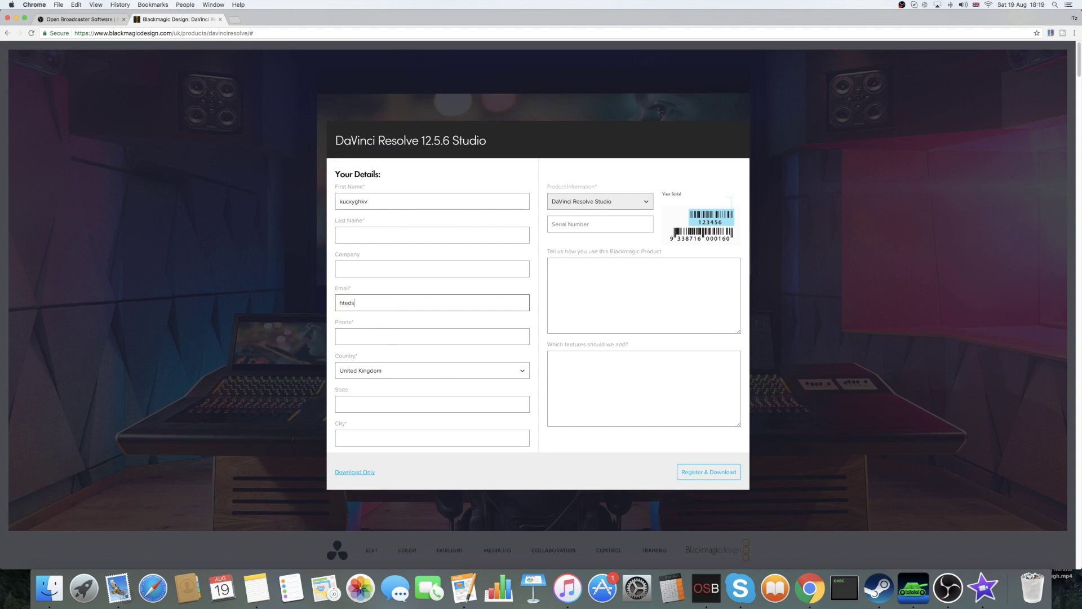
{"action": "type", "text": "fhdsf"}
{"action": "left_click", "coordinate": [398, 330]}
{"action": "type", "text": "dfgsfdgdfgg"}
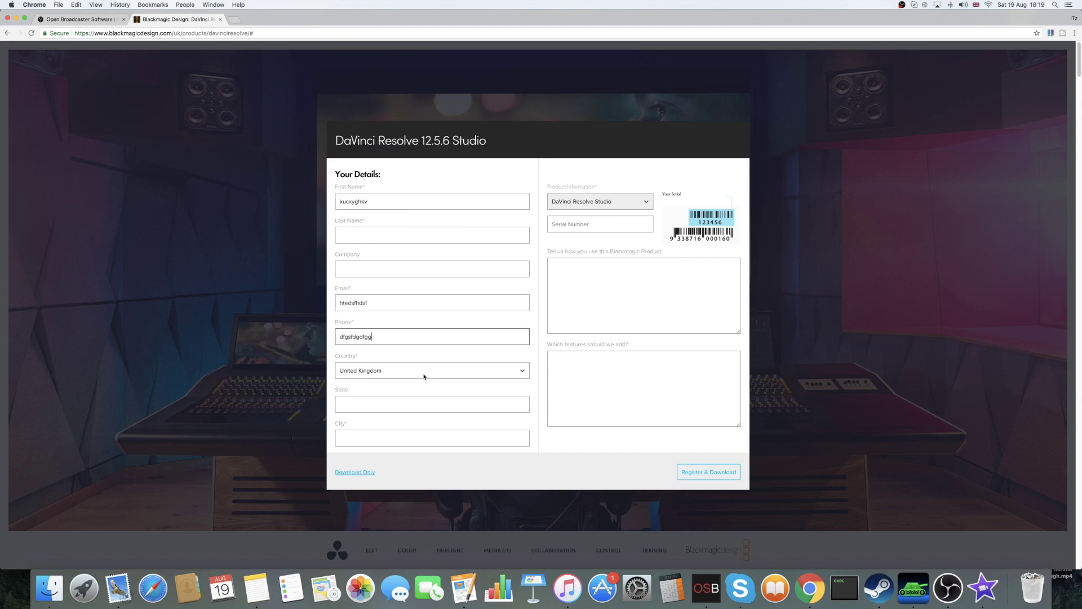
{"action": "type", "text": "df"}
{"action": "left_click_drag", "start_coordinate": [386, 339], "coordinate": [313, 327]}
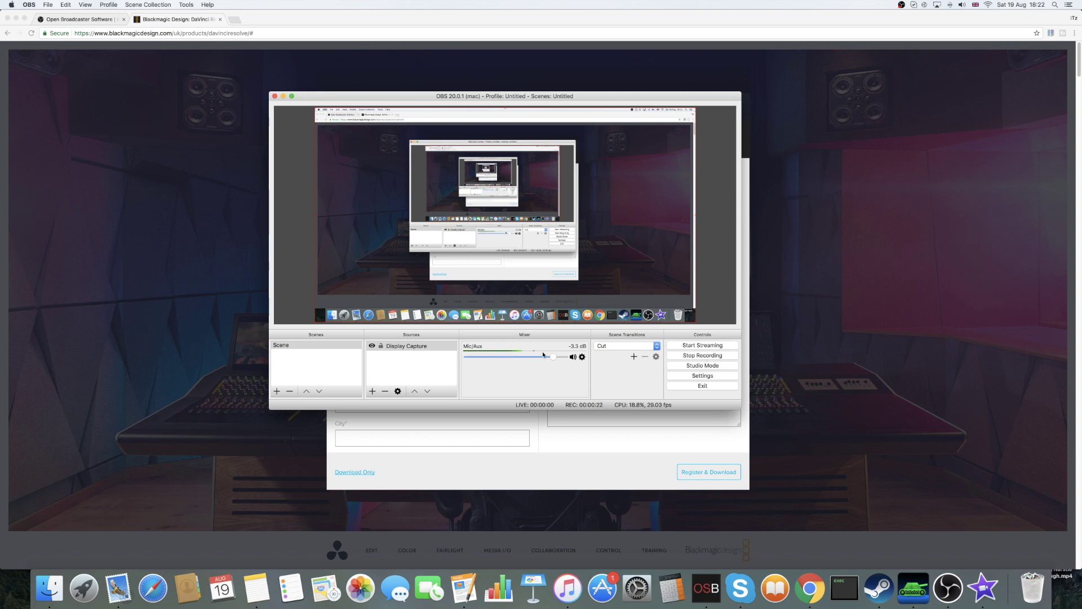
- Mute and unmute the Mic/Aux audio, and browse the source-type list without adding anything
{"action": "left_click", "coordinate": [573, 357]}
{"action": "left_click", "coordinate": [575, 358]}
{"action": "left_click", "coordinate": [372, 391]}
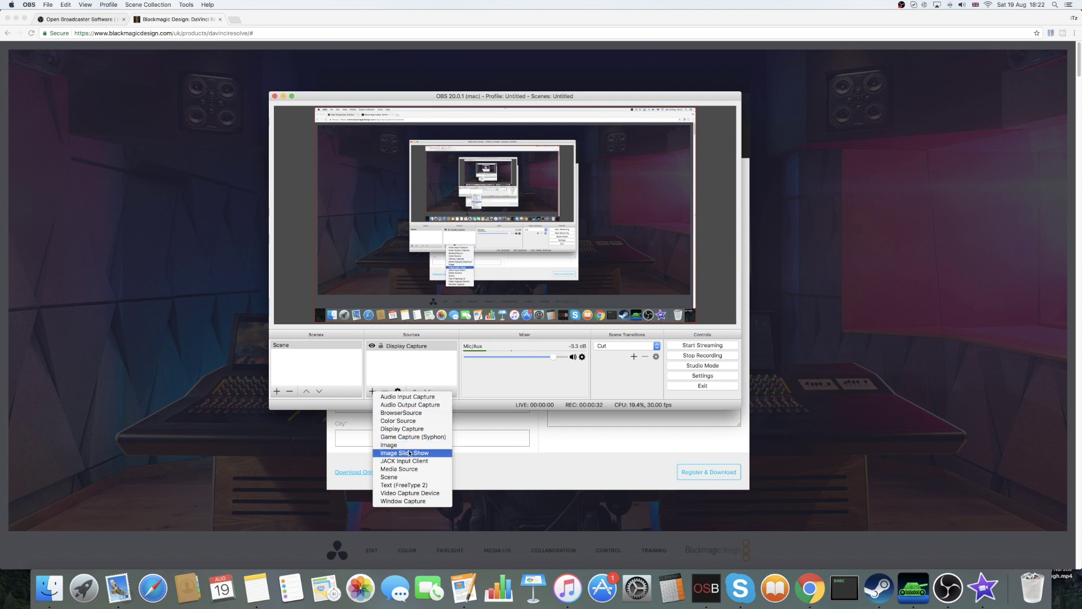
{"action": "left_click", "coordinate": [419, 496]}
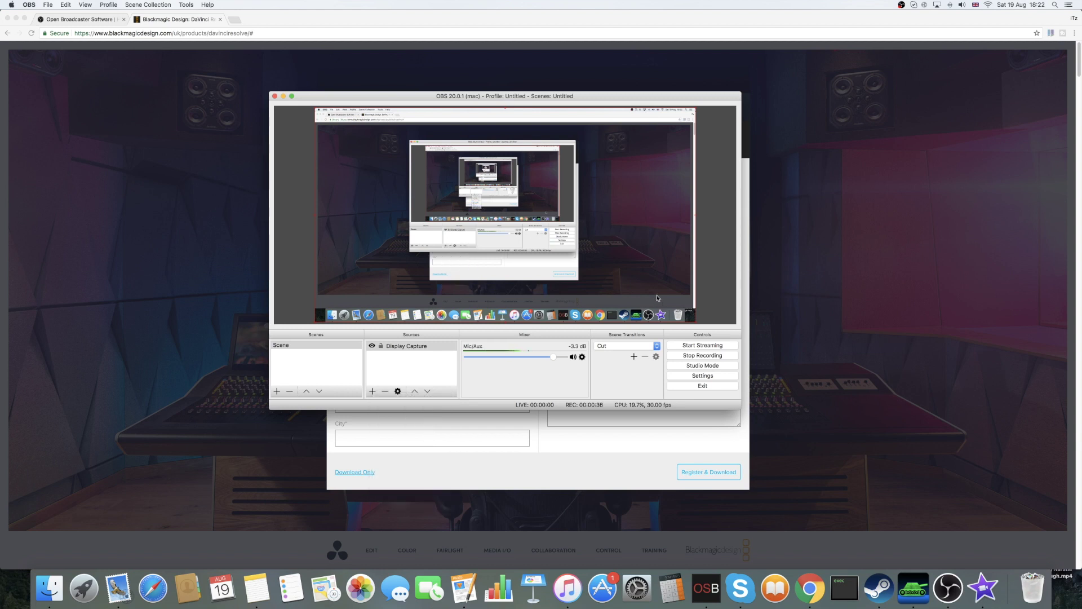